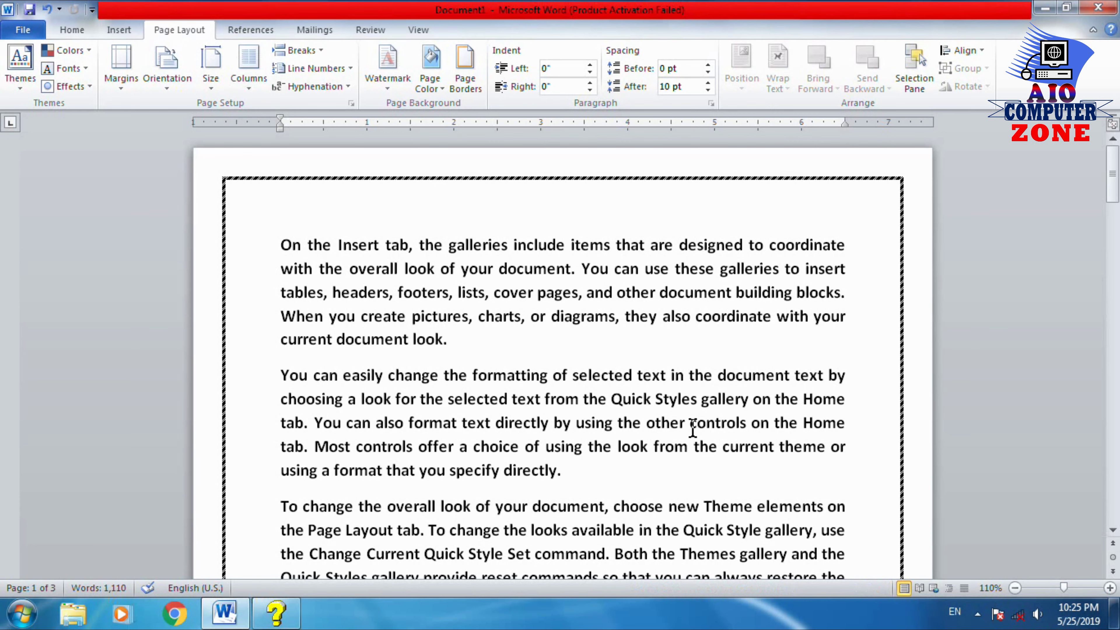
Step: Show the View tab's document view options, then scroll down through the three bordered Print Layout pages
click(418, 30)
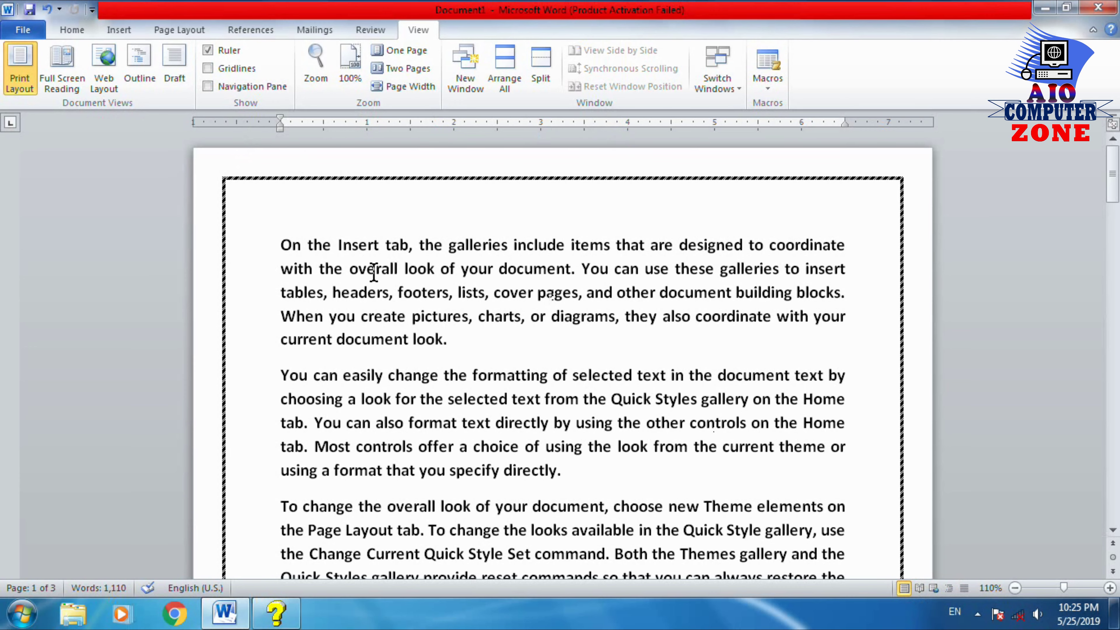
scroll(477, 328, down, 3)
scroll(479, 332, down, 3)
scroll(481, 340, down, 3)
scroll(483, 340, down, 5)
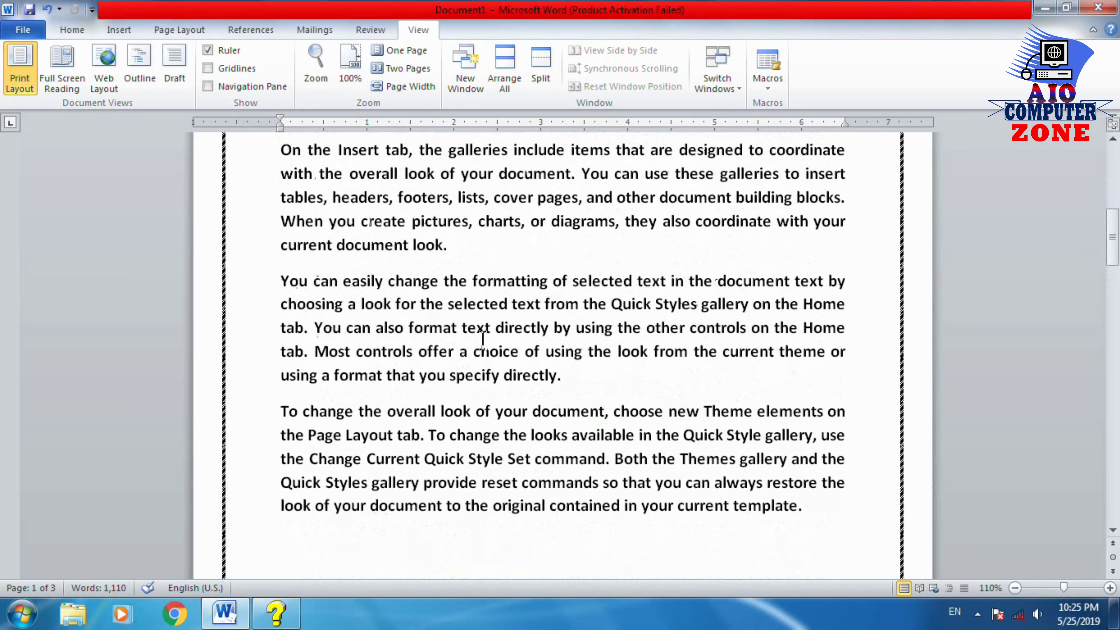
scroll(483, 340, down, 1)
scroll(483, 340, down, 4)
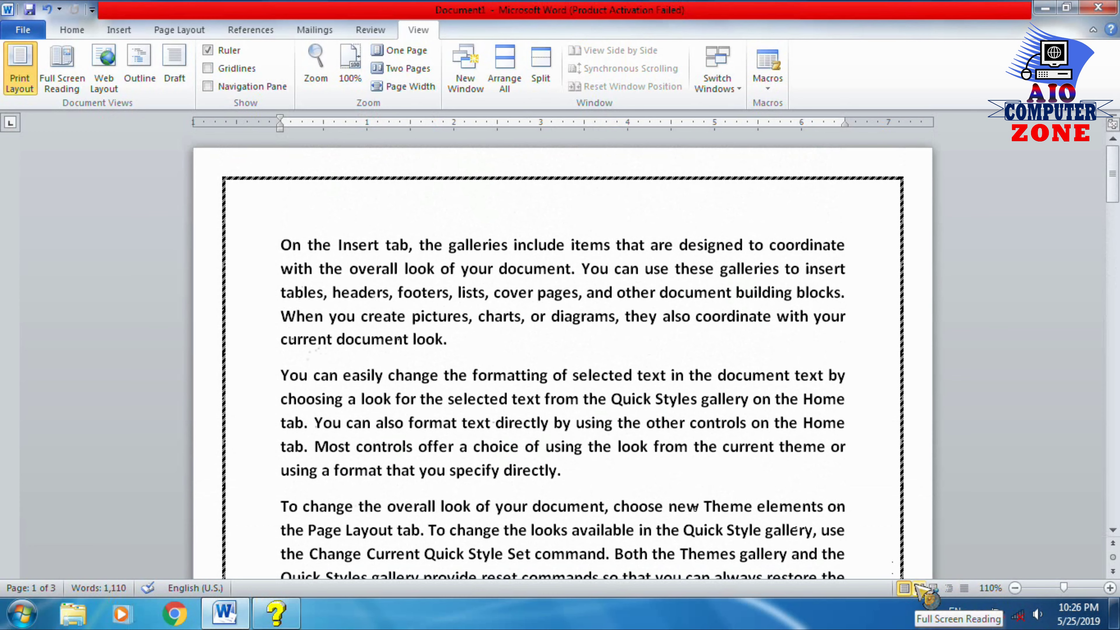
click(920, 587)
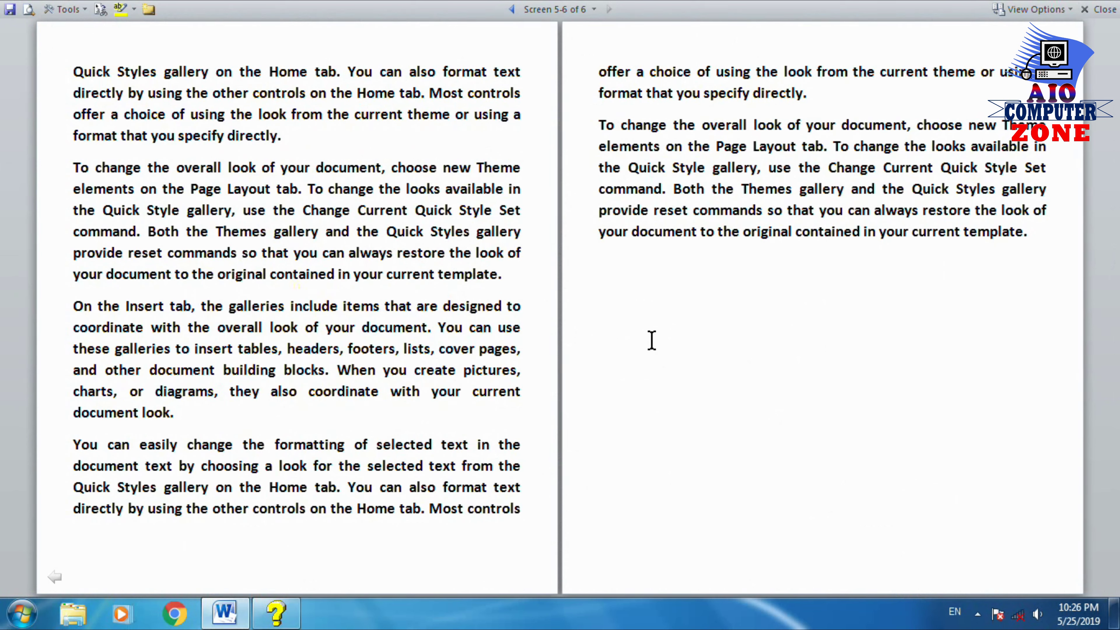
click(512, 9)
click(512, 9)
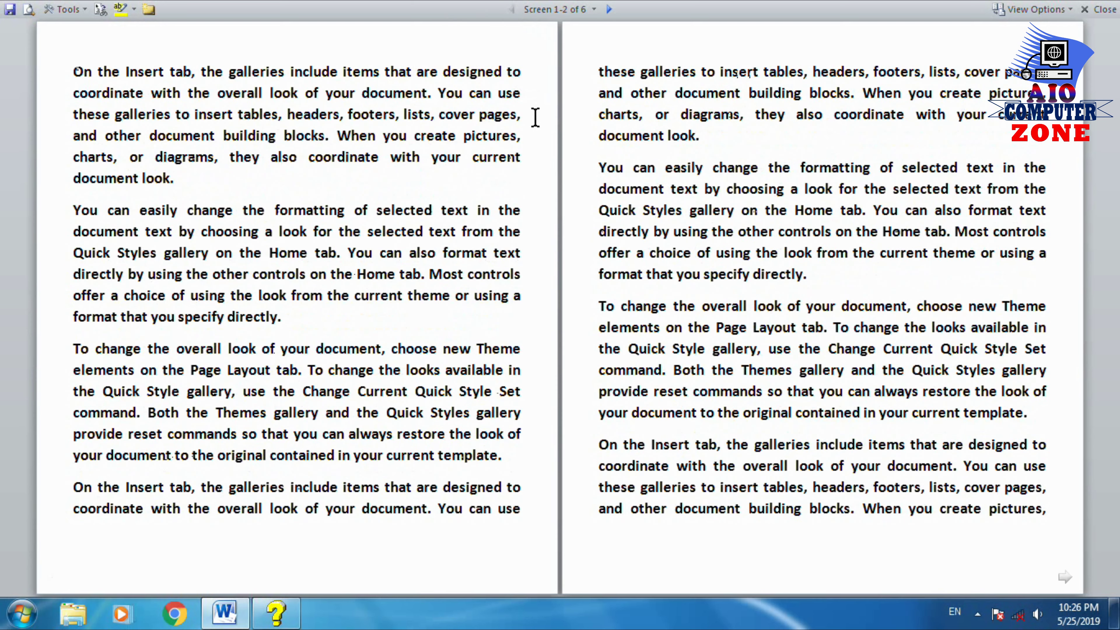
scroll(535, 116, down, 2)
scroll(535, 115, down, 3)
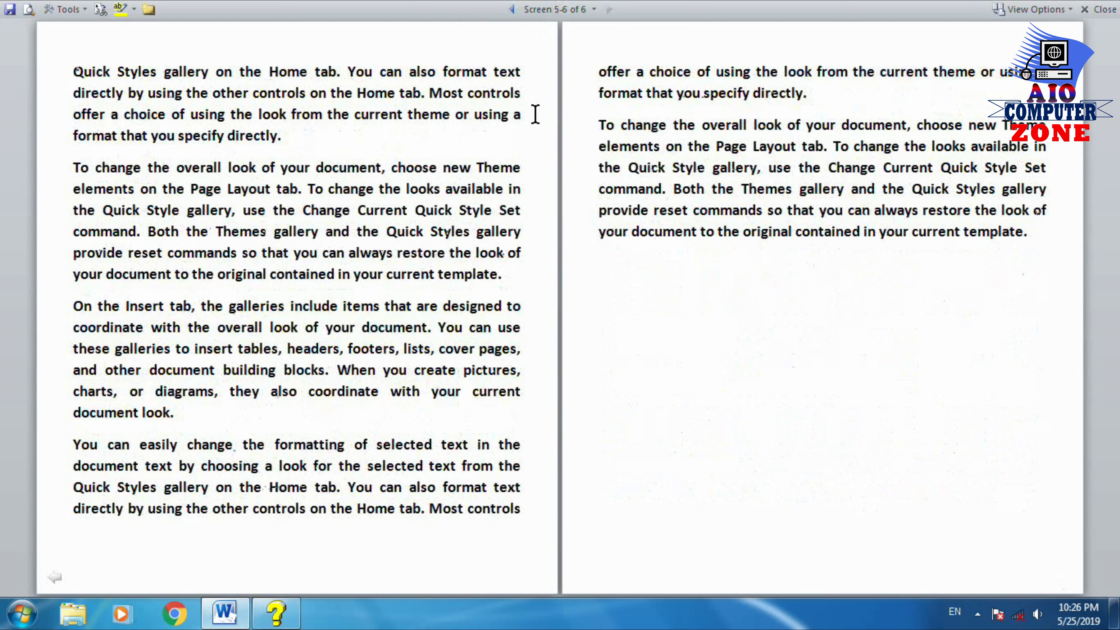
scroll(535, 115, up, 4)
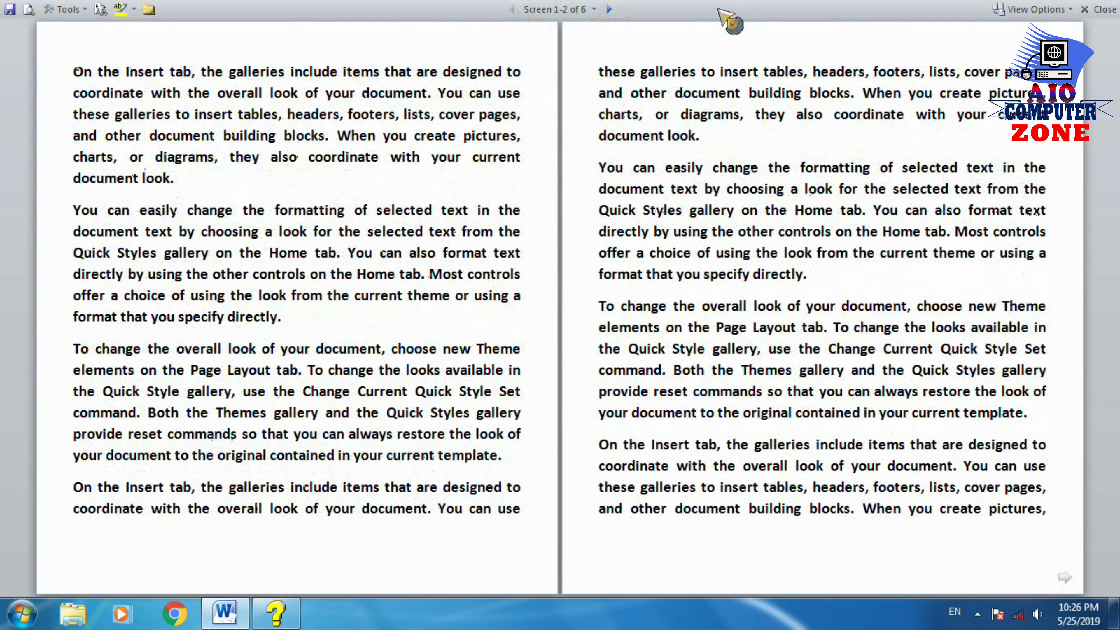
click(1101, 9)
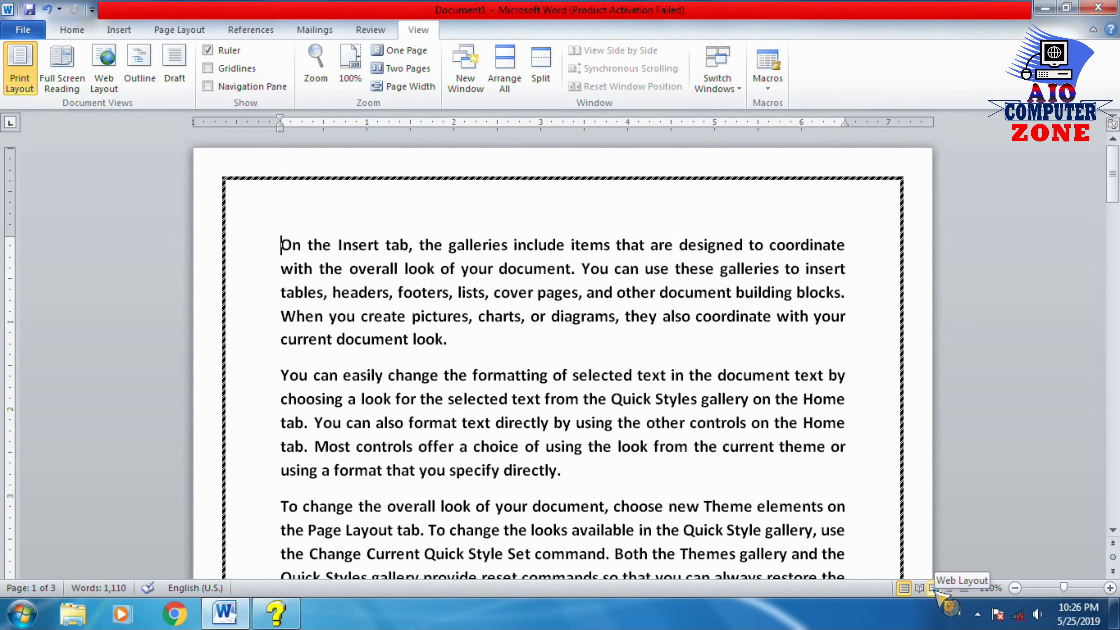
Step: Switch to Web Layout and scroll through the full-width, borderless text
click(934, 589)
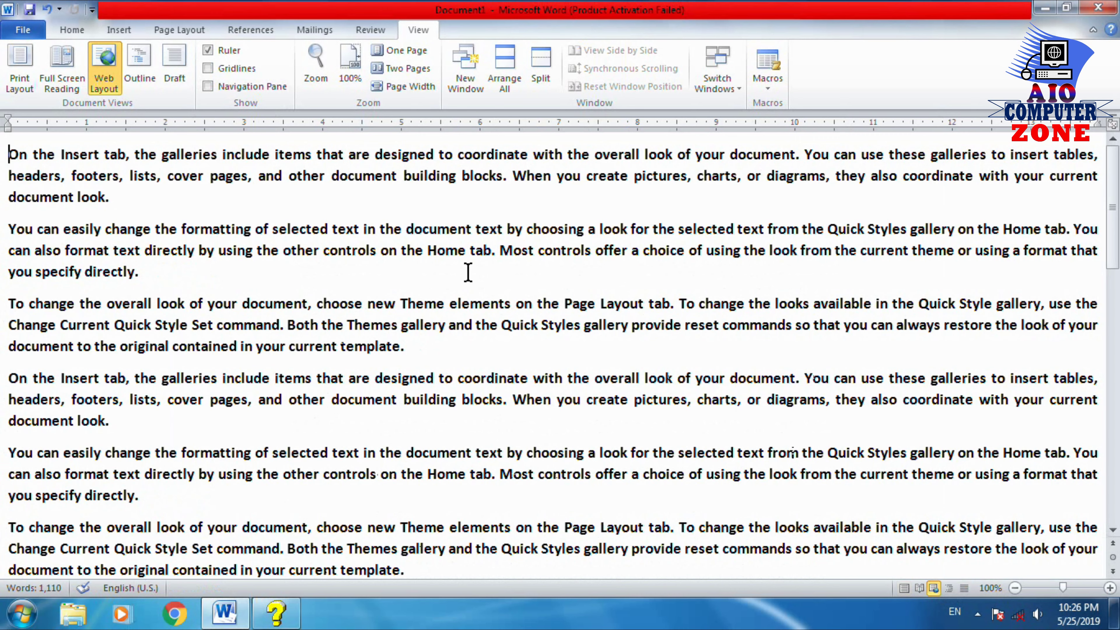
drag(1113, 195, 1114, 402)
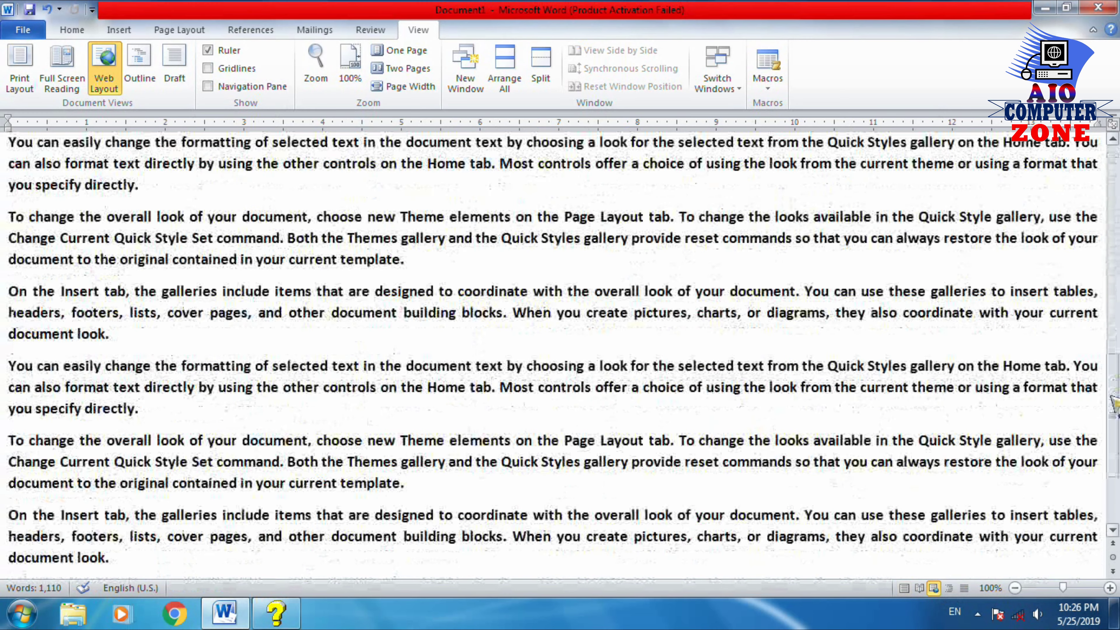
scroll(1114, 402, up, 1)
scroll(620, 357, up, 3)
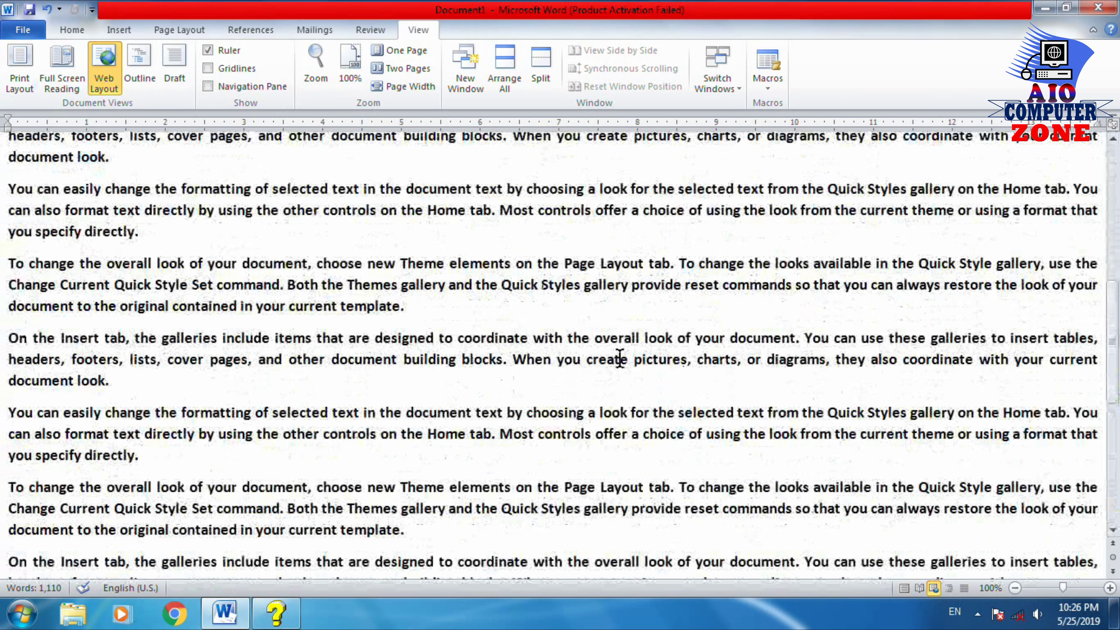
scroll(620, 358, up, 3)
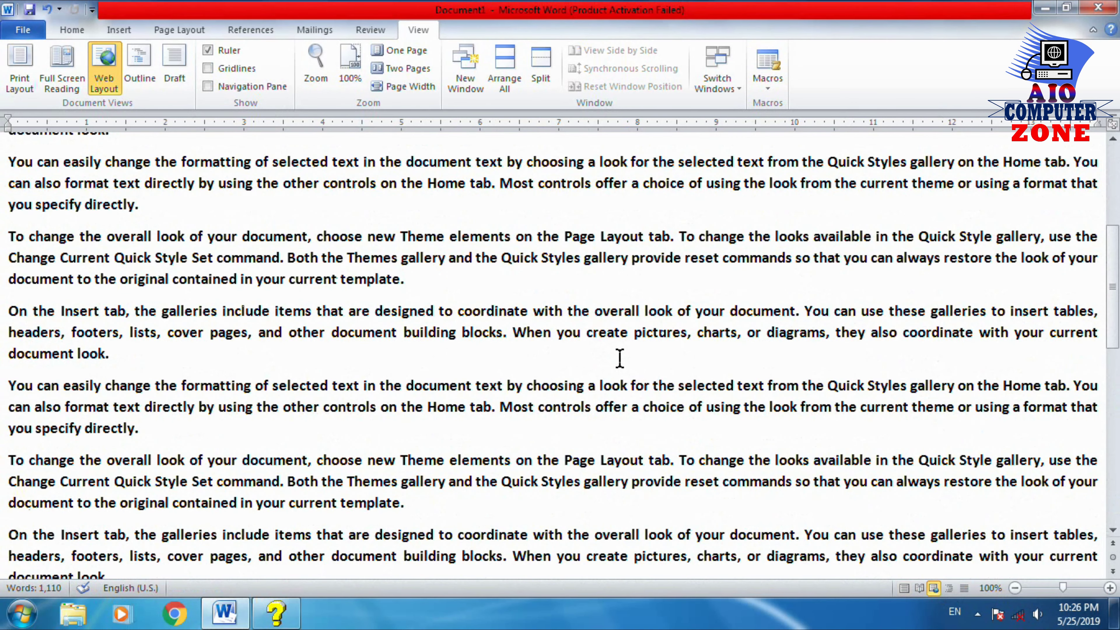
drag(1114, 295, 1116, 179)
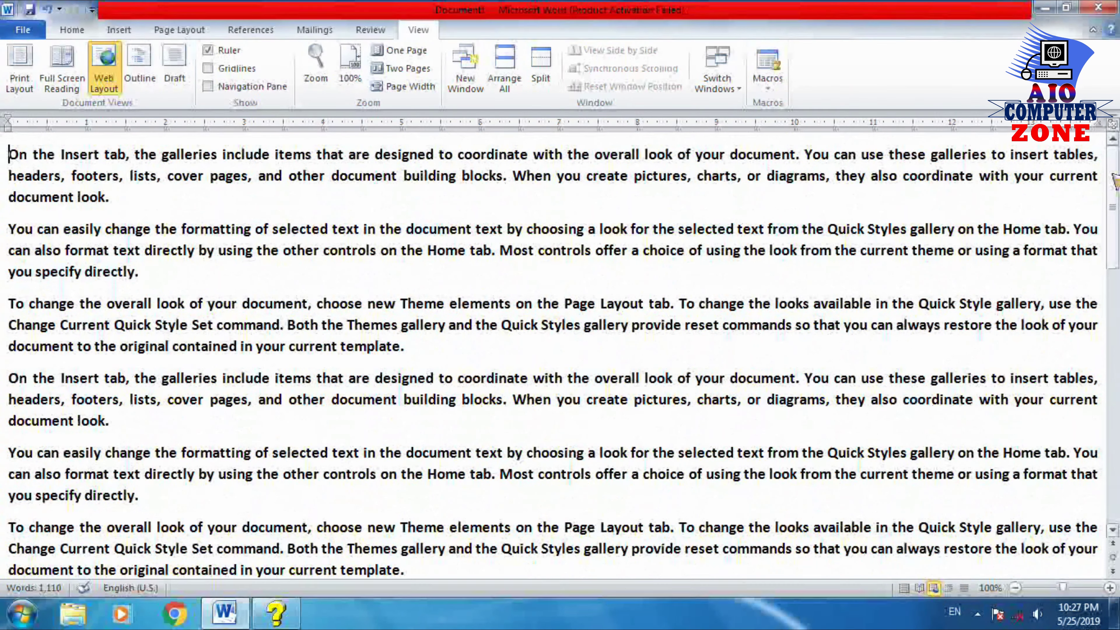
Step: In Outline view, move the 'You can easily change the formatting' paragraph up to the top
click(949, 588)
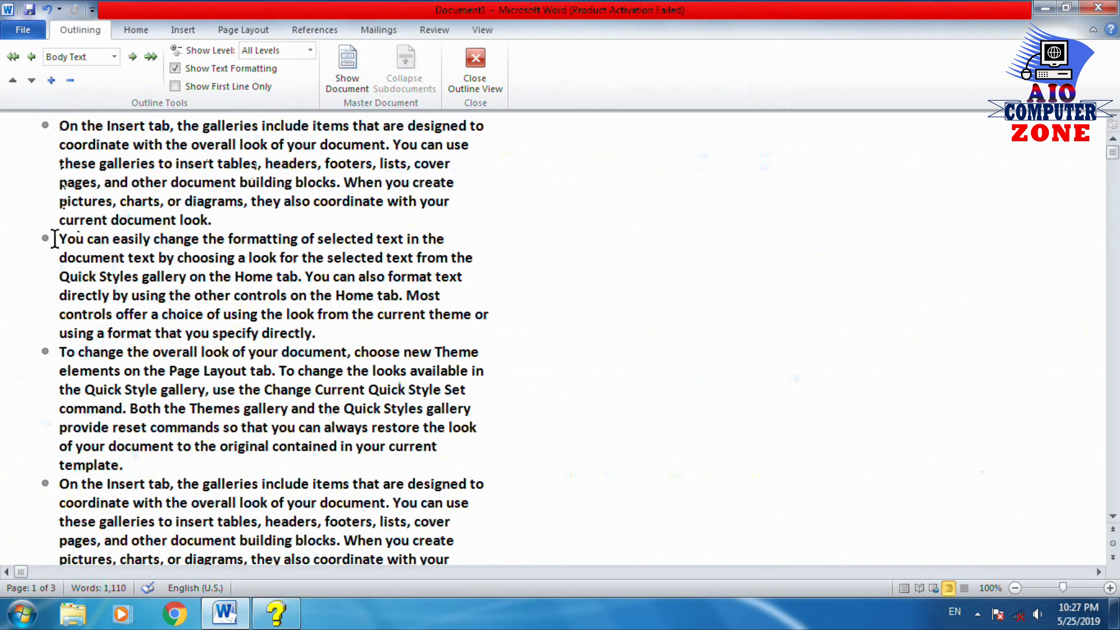
drag(54, 239, 342, 336)
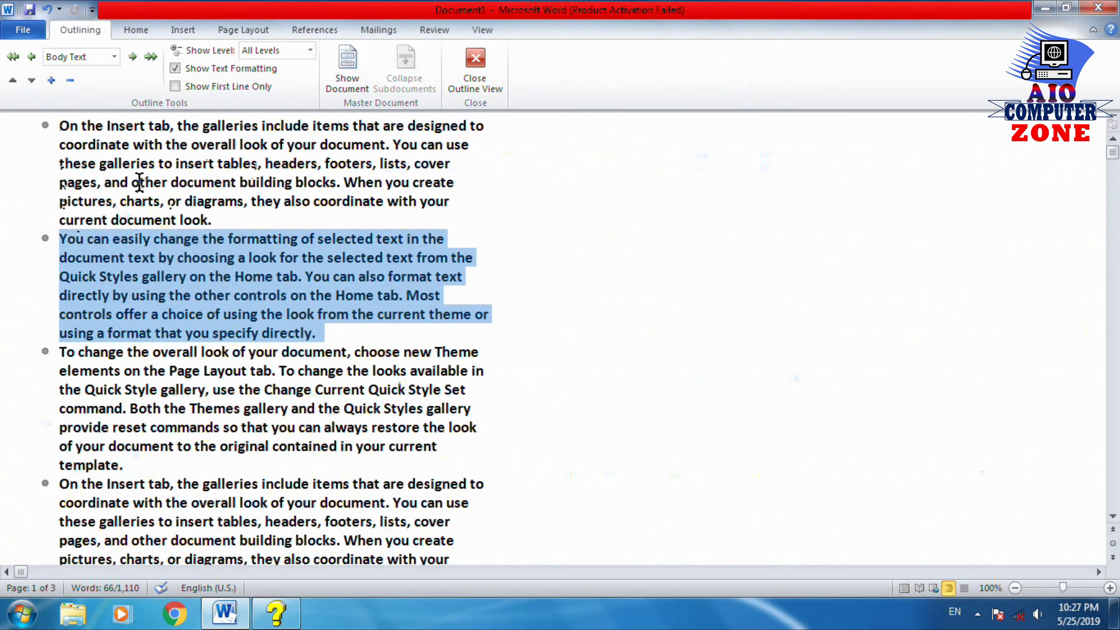
click(125, 276)
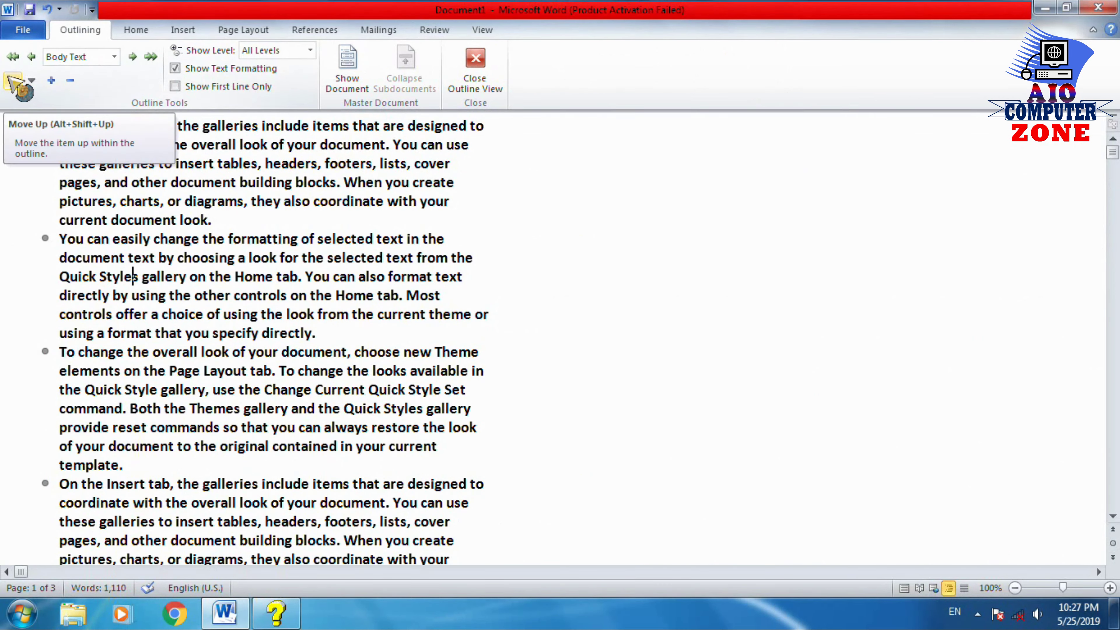
click(9, 78)
click(9, 78)
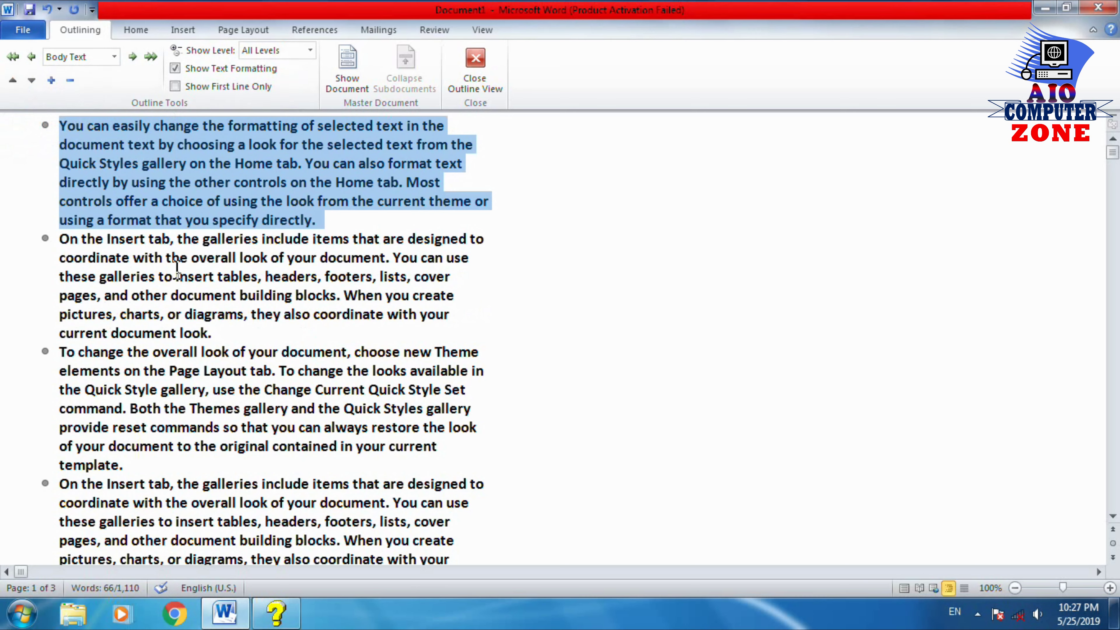
click(177, 274)
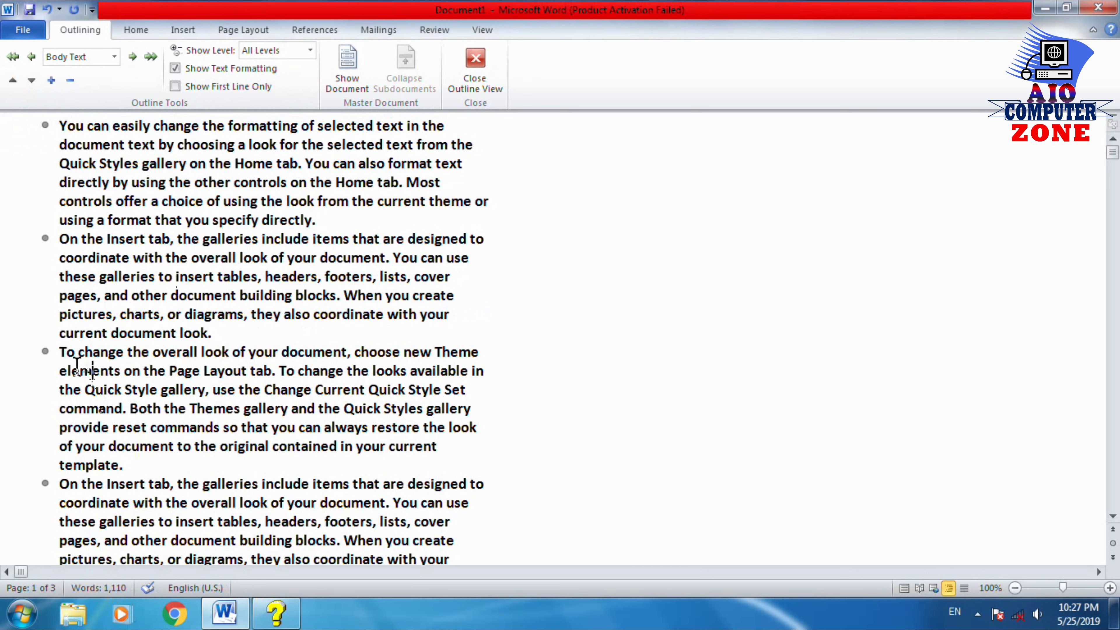
Step: Move the 'To change the overall look' paragraph up once, then down three places to fourth
drag(59, 353, 175, 361)
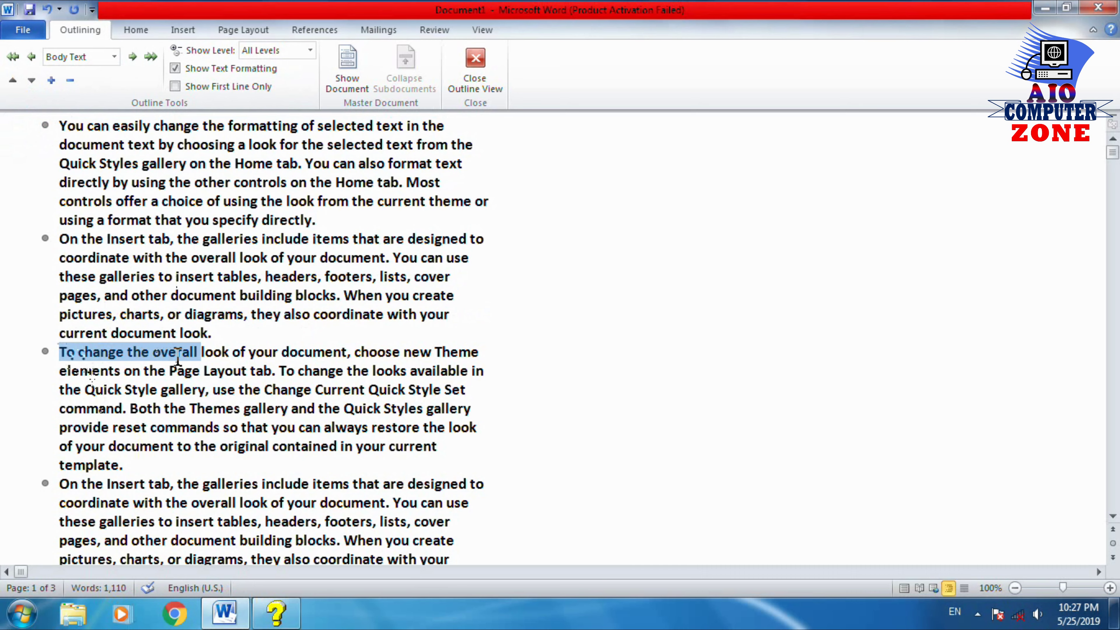
click(175, 361)
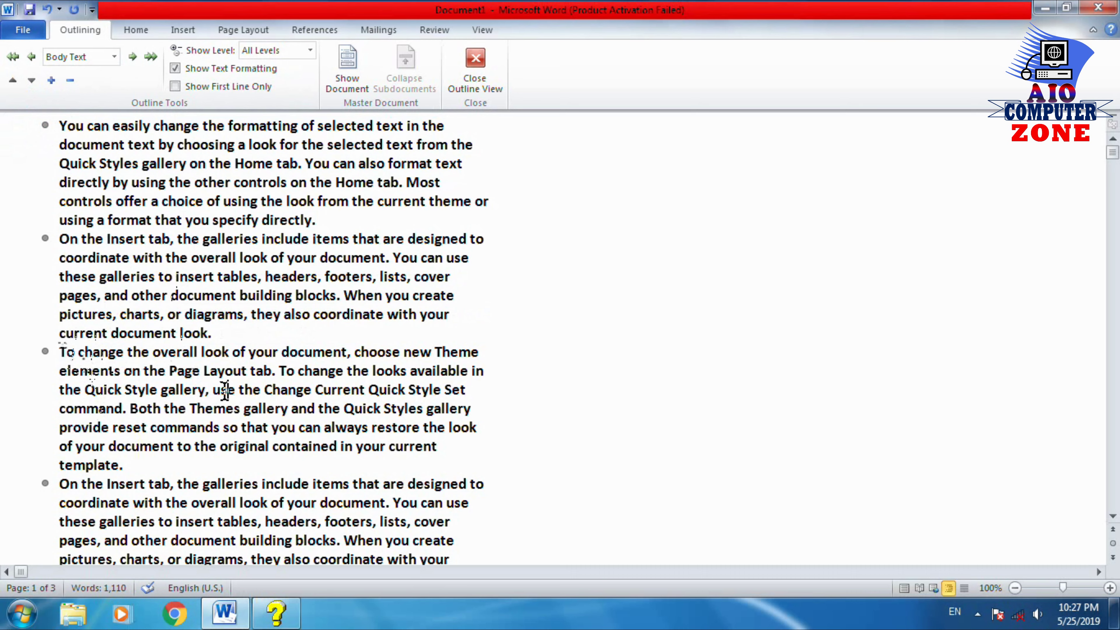
click(12, 80)
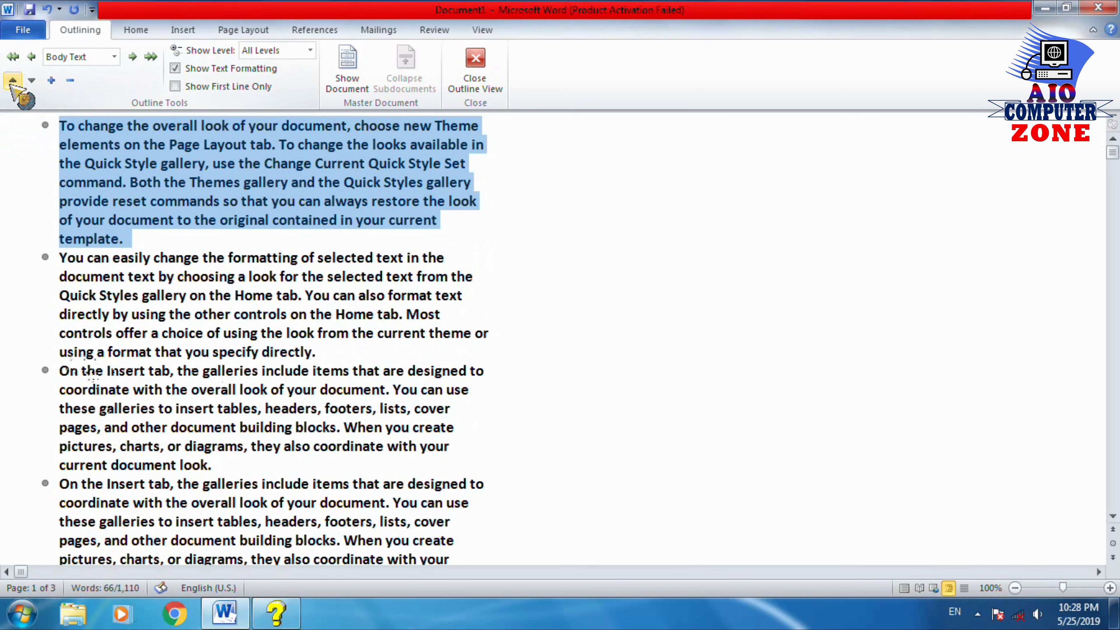
click(32, 81)
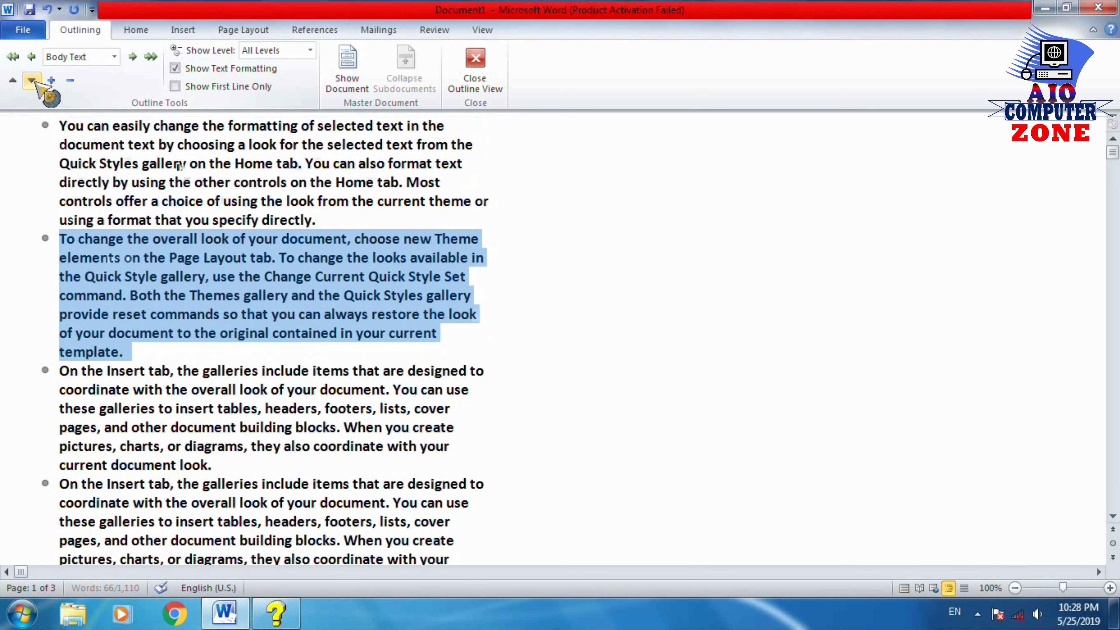
click(31, 81)
click(31, 80)
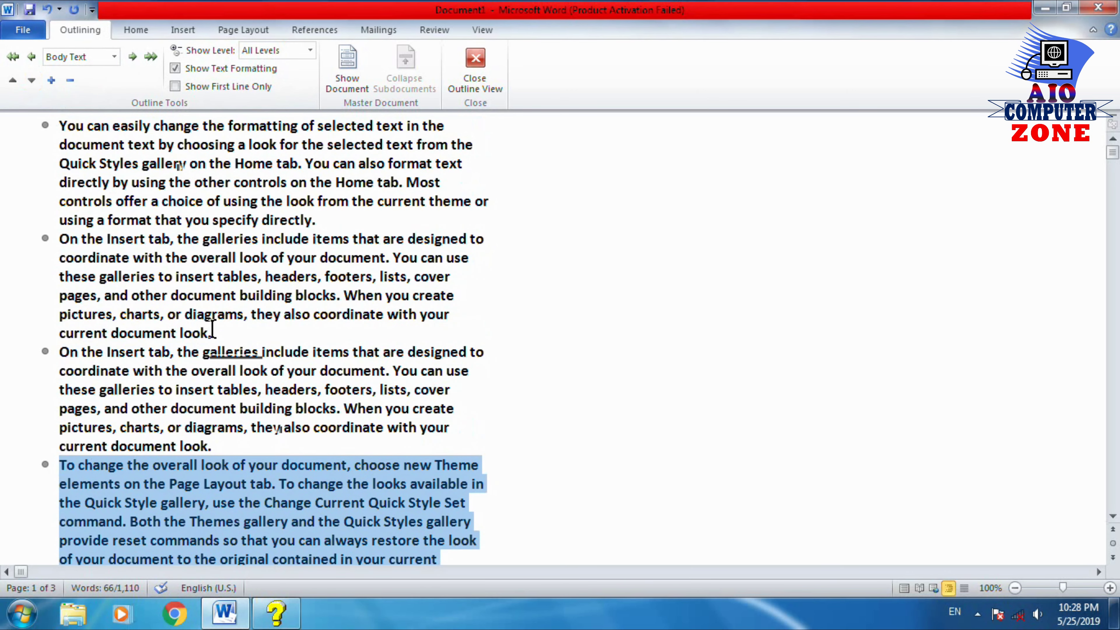
scroll(212, 332, down, 1)
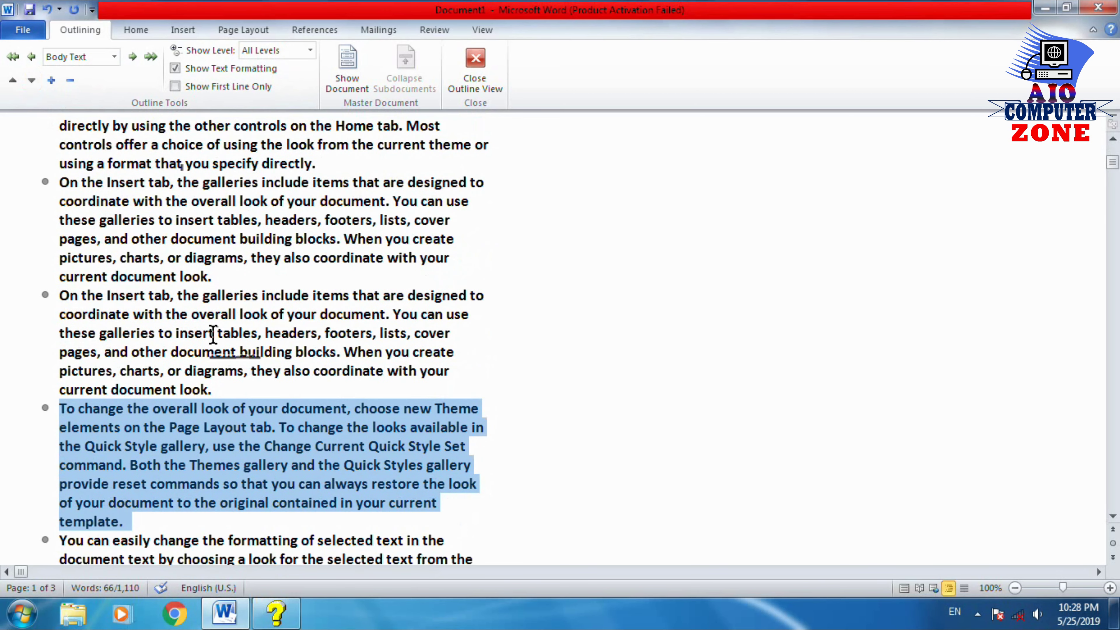
scroll(150, 306, up, 1)
click(105, 274)
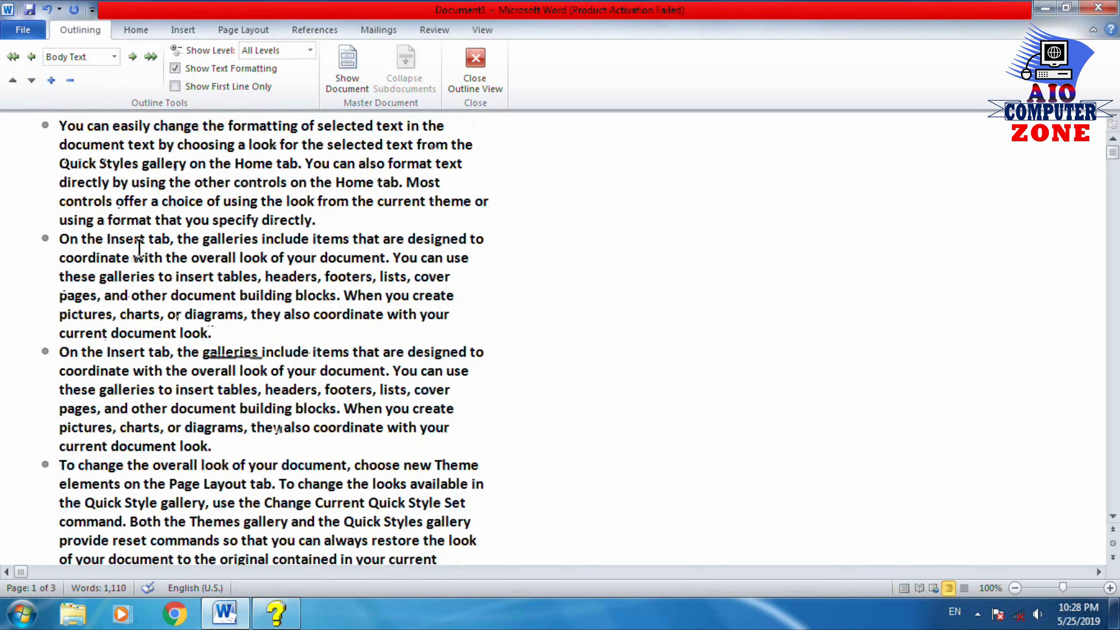
Step: Move 'On the Insert tab' back to the top and return to Print Layout
click(167, 258)
click(13, 81)
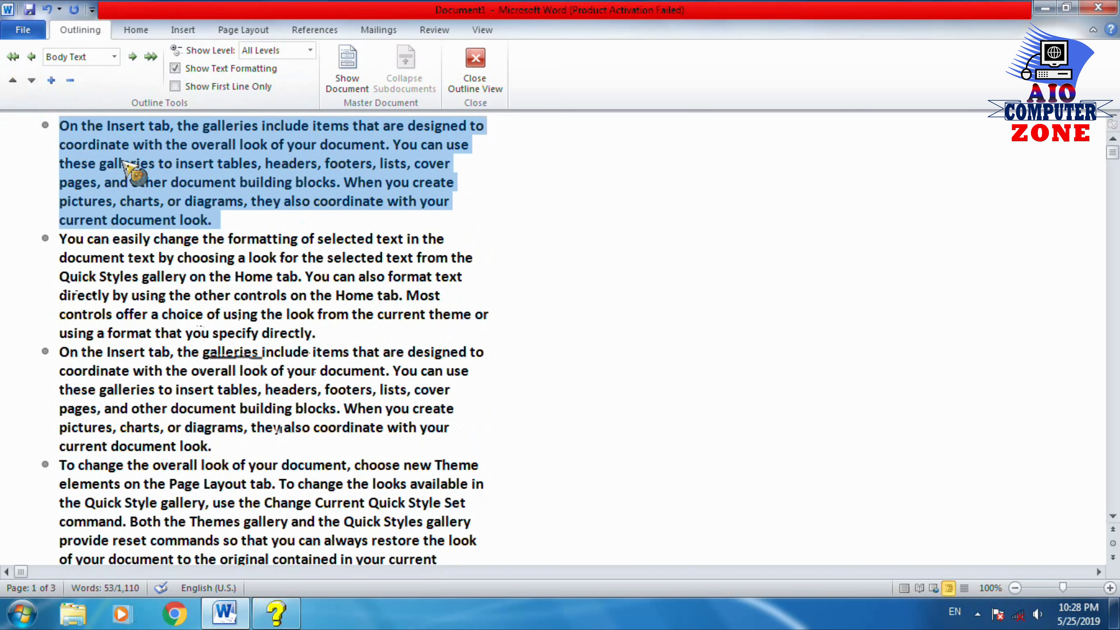
click(475, 70)
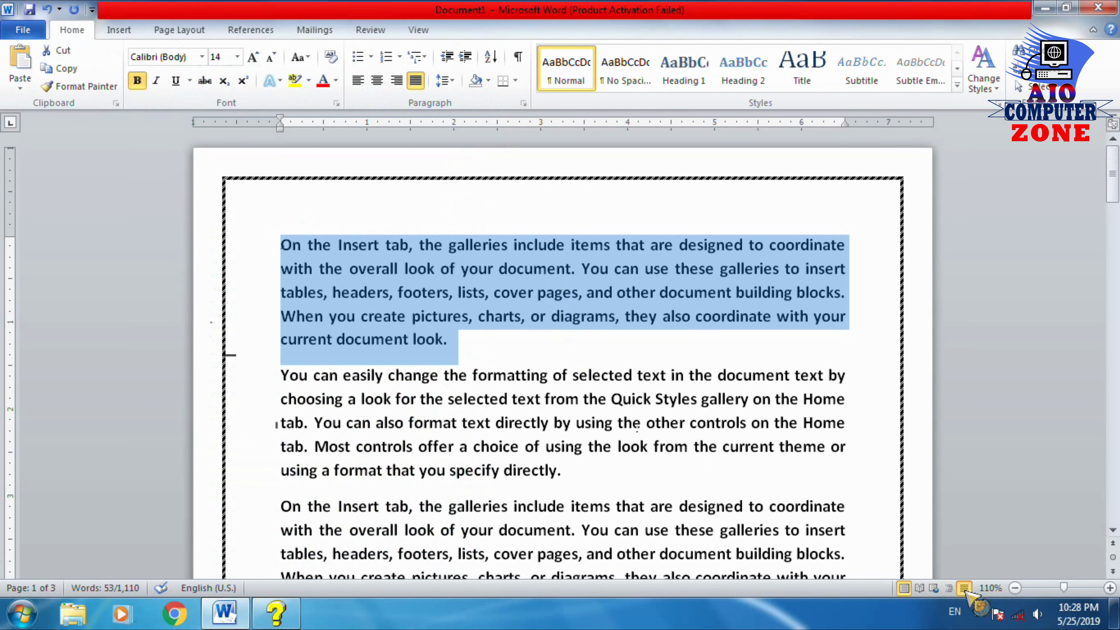
Step: Switch to Draft view, showing the reordered text without page margins or dashed border, then deselect
click(964, 588)
scroll(481, 350, down, 1)
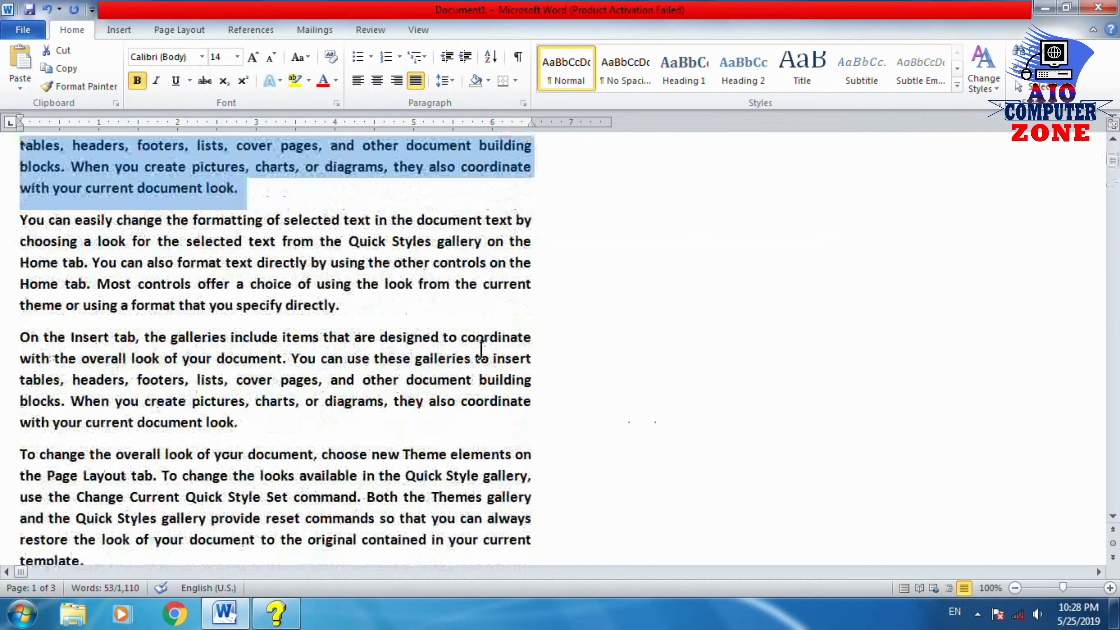
scroll(482, 350, up, 1)
click(480, 344)
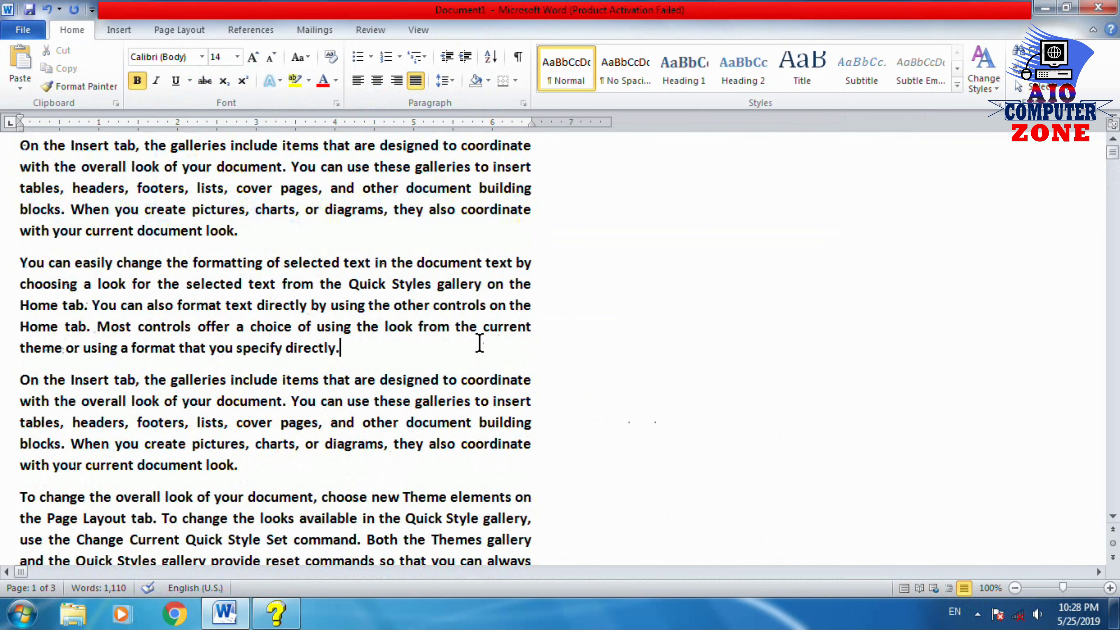